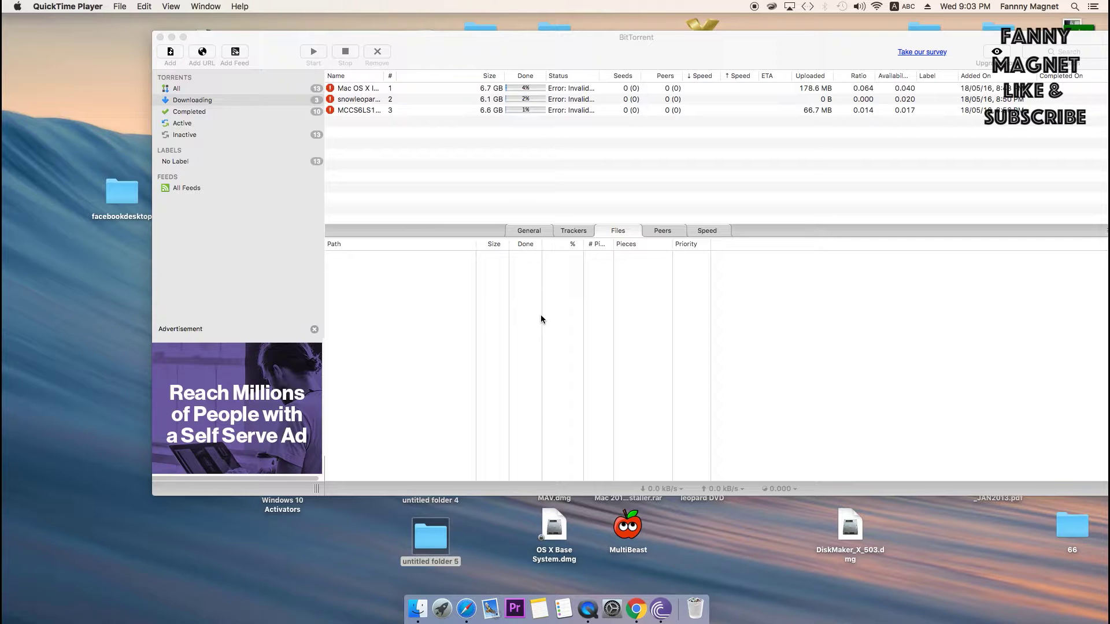
# Drag the BitTorrent torrent window slightly down and to the left.
pyautogui.moveTo(473, 54)
pyautogui.mouseDown()
pyautogui.moveTo(452, 83)
pyautogui.moveTo(457, 69)
pyautogui.mouseUp()
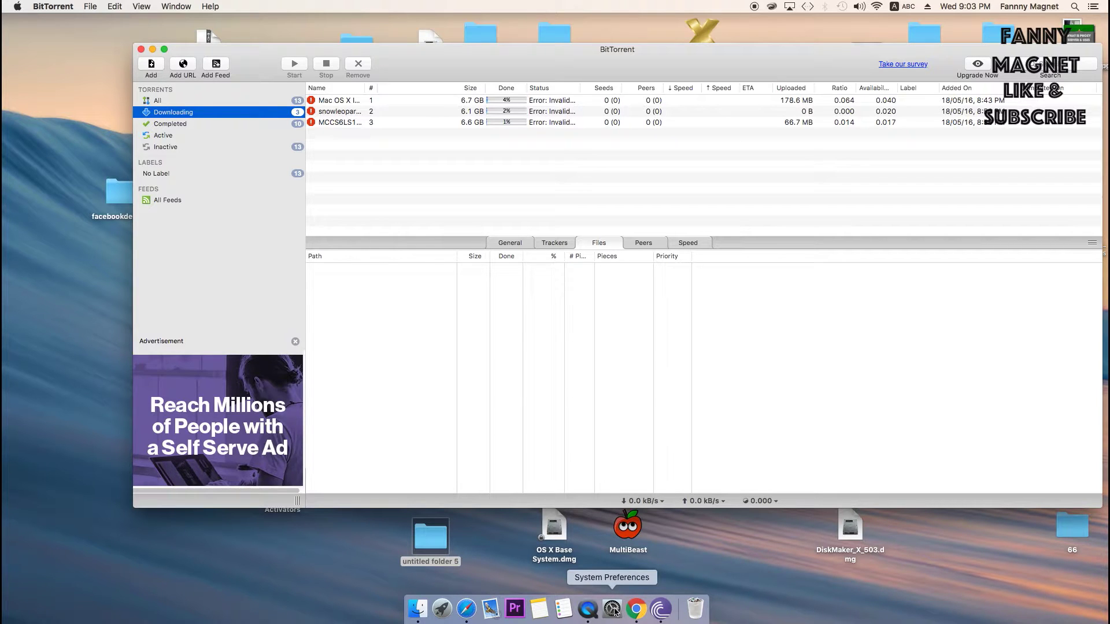
# Dismiss Spotlight and launch System Preferences from the Apple menu.
pyautogui.click(1075, 7)
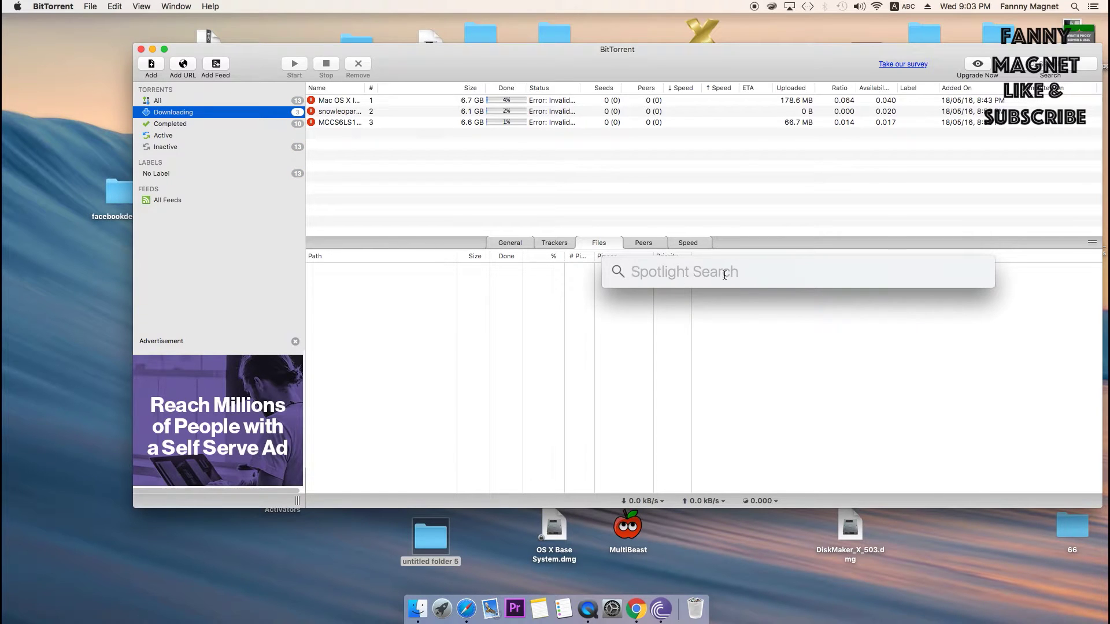
pyautogui.click(18, 7)
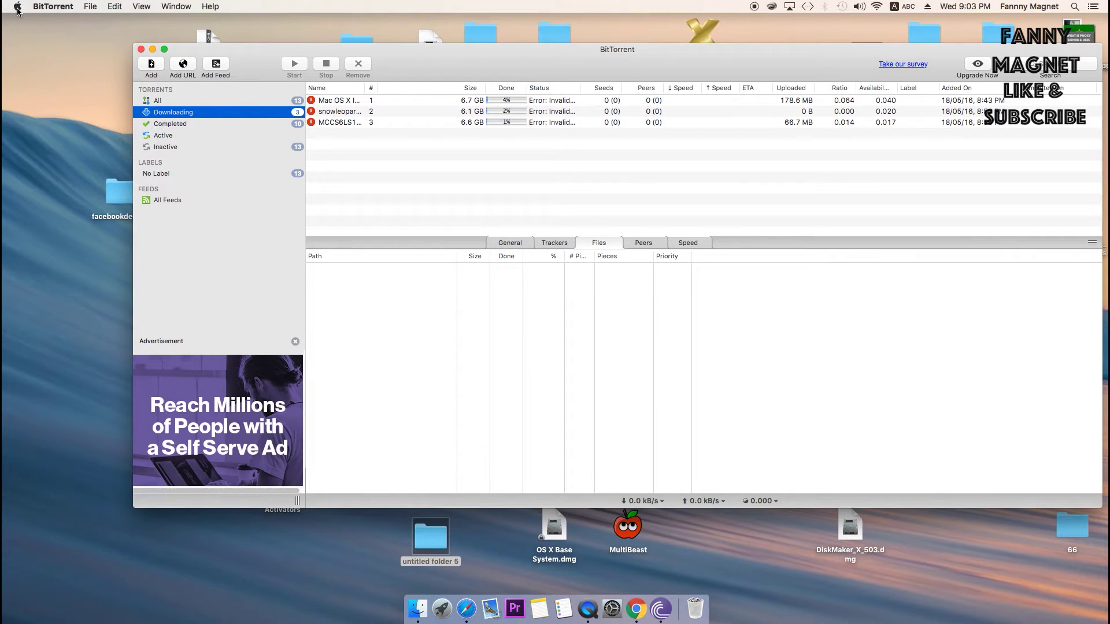
pyautogui.click(18, 6)
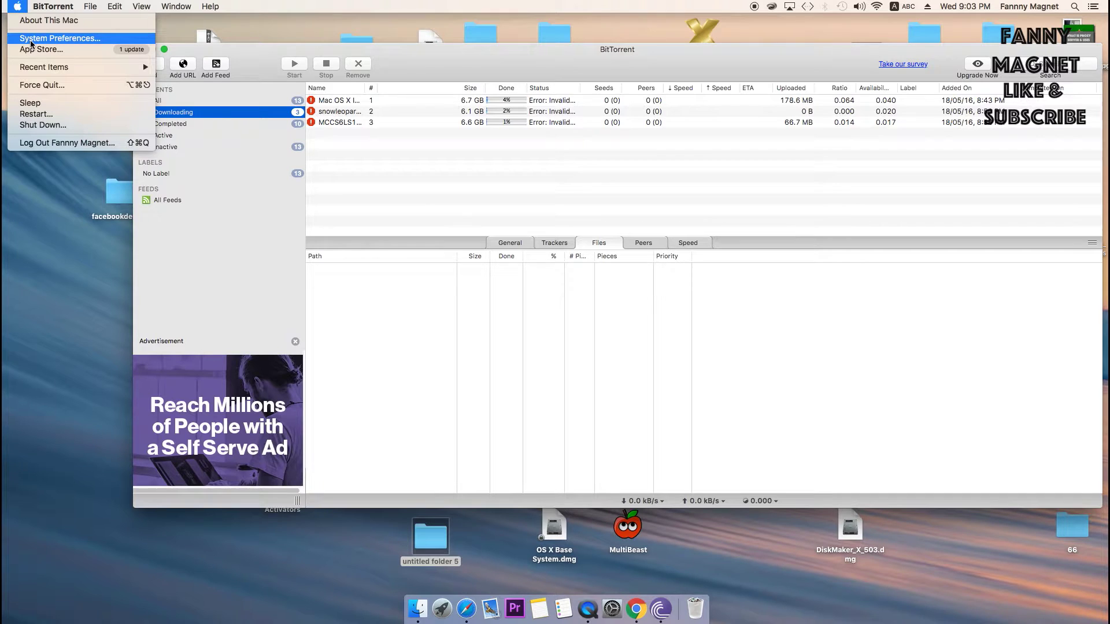
pyautogui.click(31, 40)
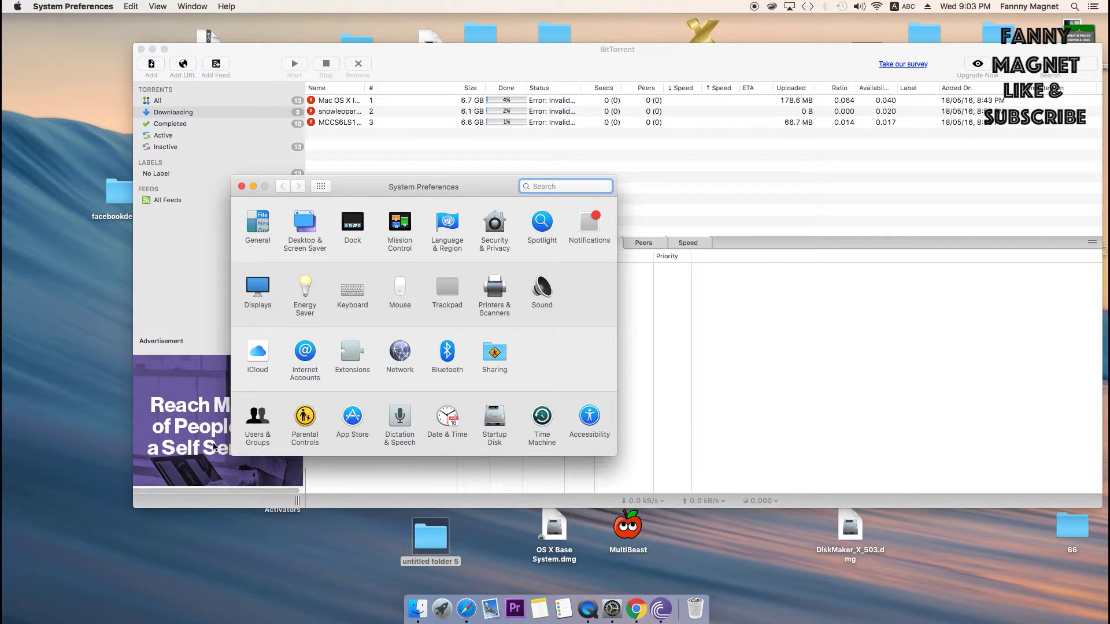
# Open Users & Groups and unlock it with the admin password.
pyautogui.click(257, 427)
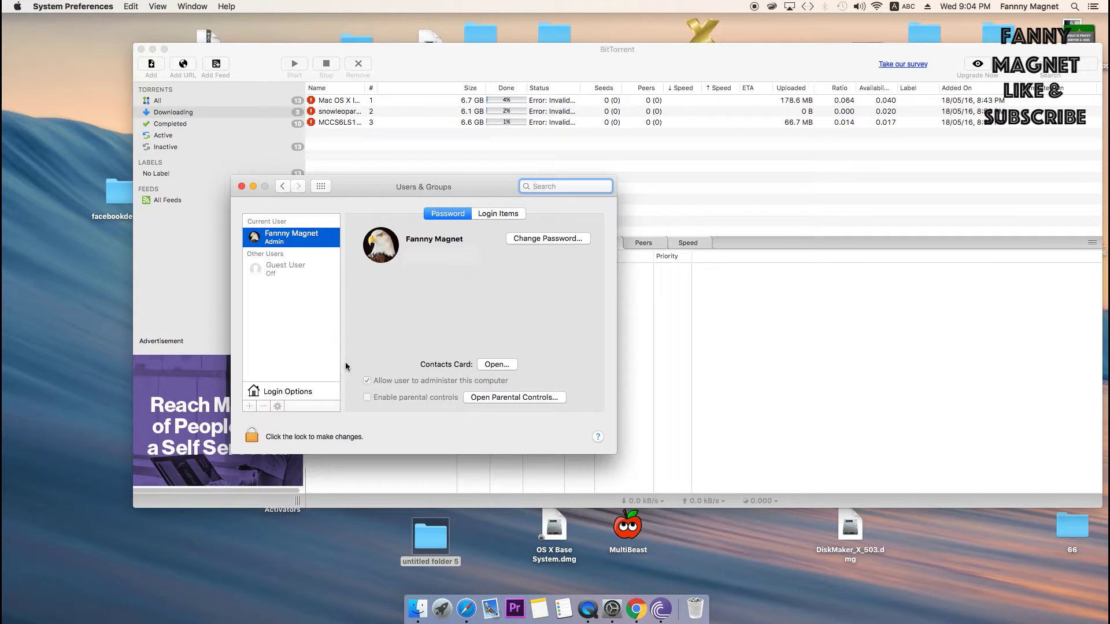
pyautogui.click(253, 438)
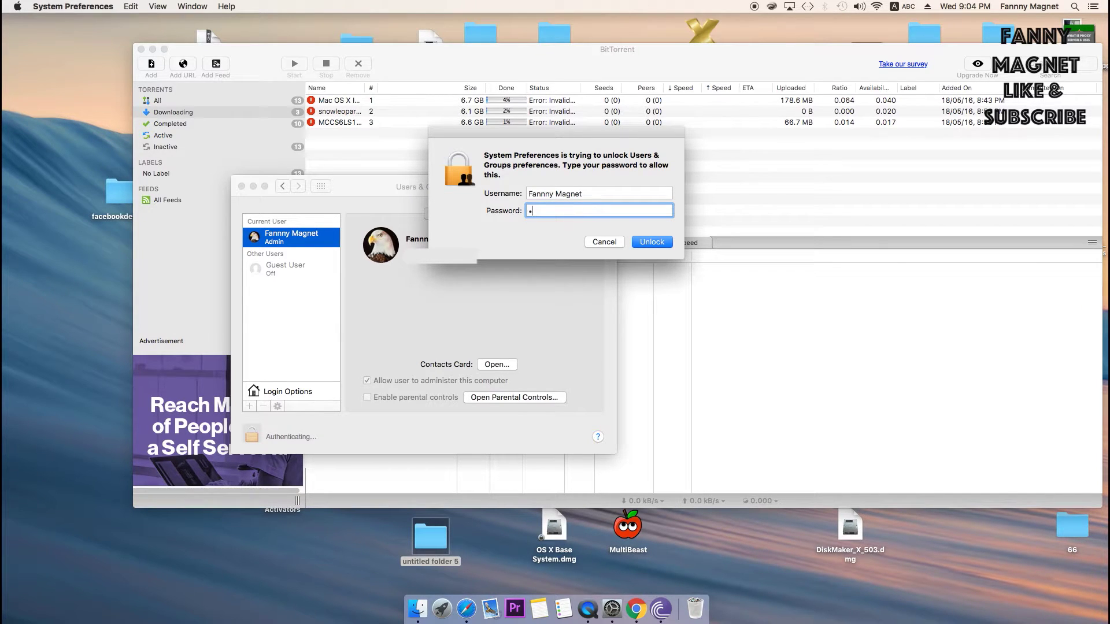
pyautogui.write('•••••')
pyautogui.write('••••••')
pyautogui.click(651, 241)
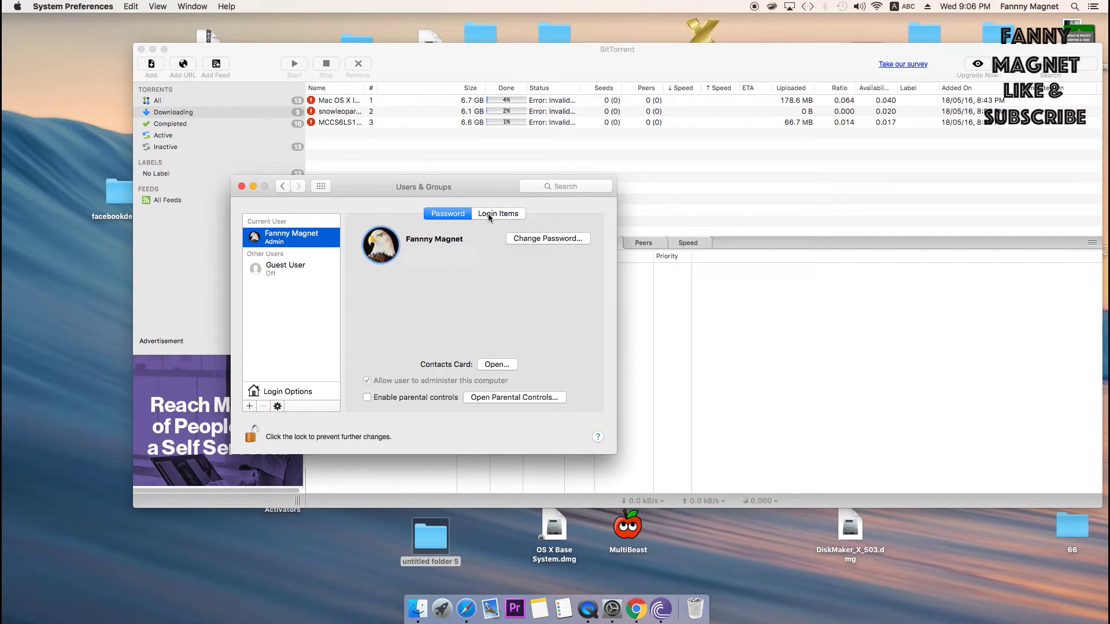
# Delete BitTorrent and QuickTime from the Login Items list, leaving it empty.
pyautogui.click(489, 213)
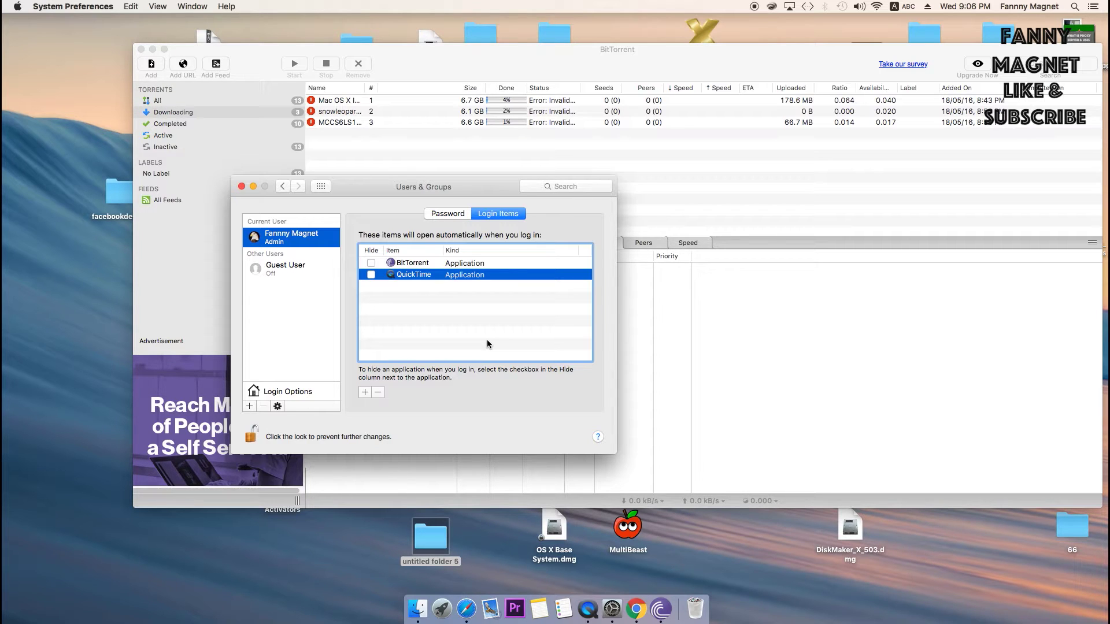
pyautogui.click(447, 266)
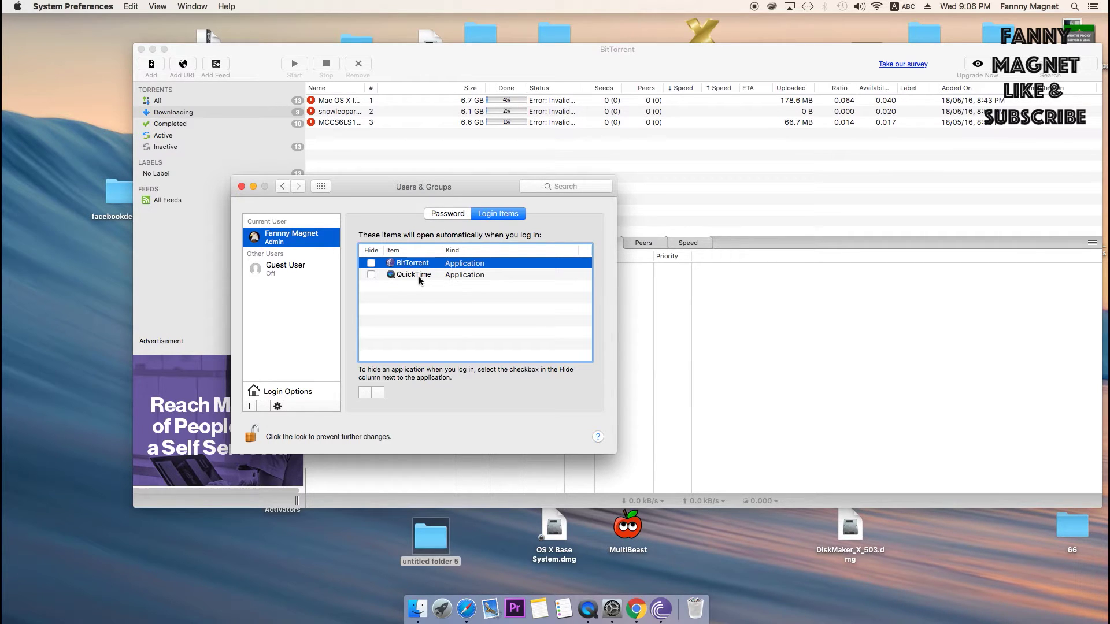
pyautogui.click(381, 392)
pyautogui.click(378, 393)
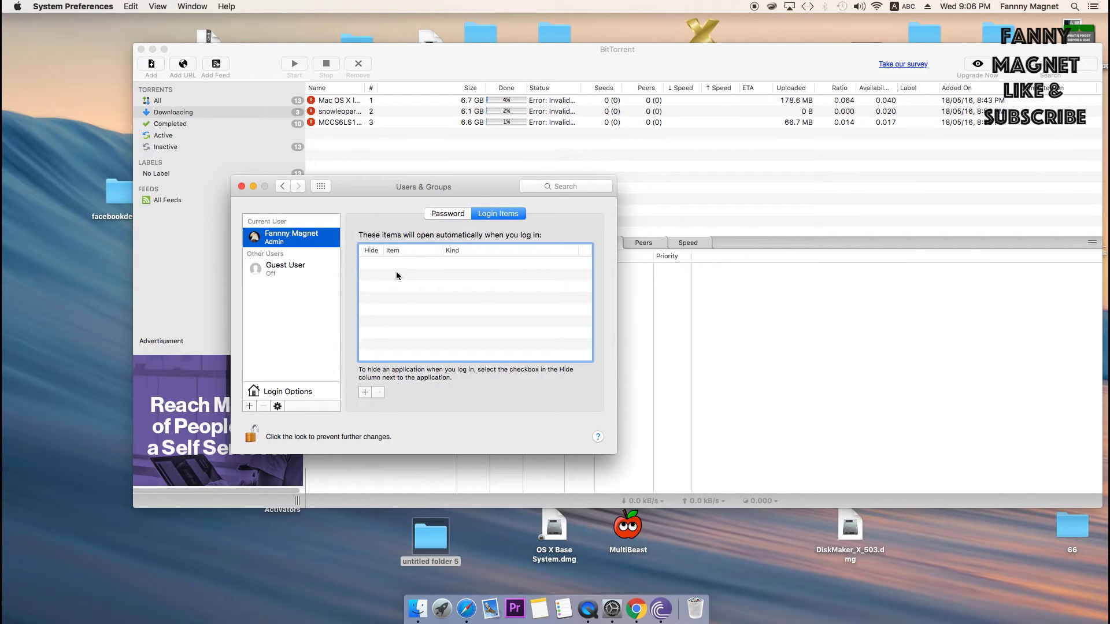
# Close BitTorrent, relock Users & Groups from the Password tab, and close the window.
pyautogui.click(141, 49)
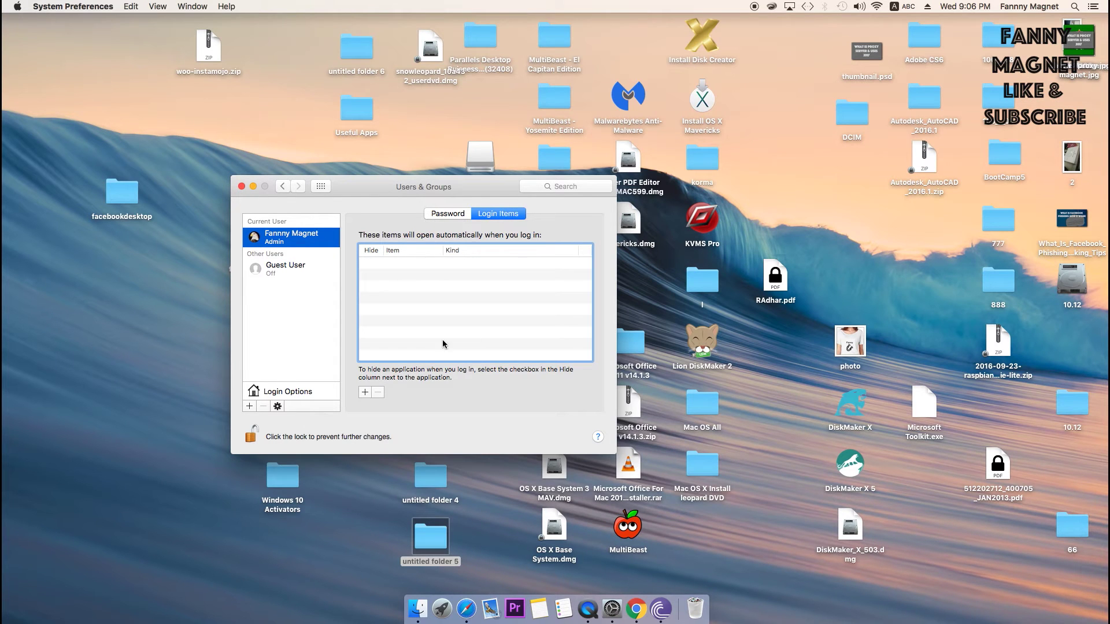
pyautogui.click(448, 214)
pyautogui.click(254, 432)
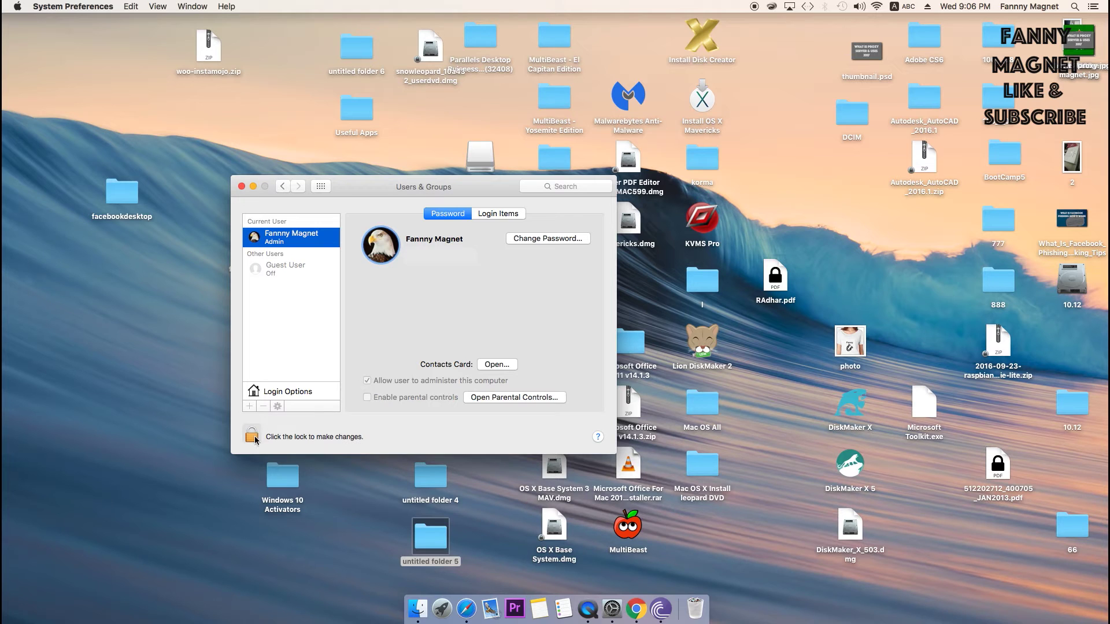
pyautogui.click(241, 186)
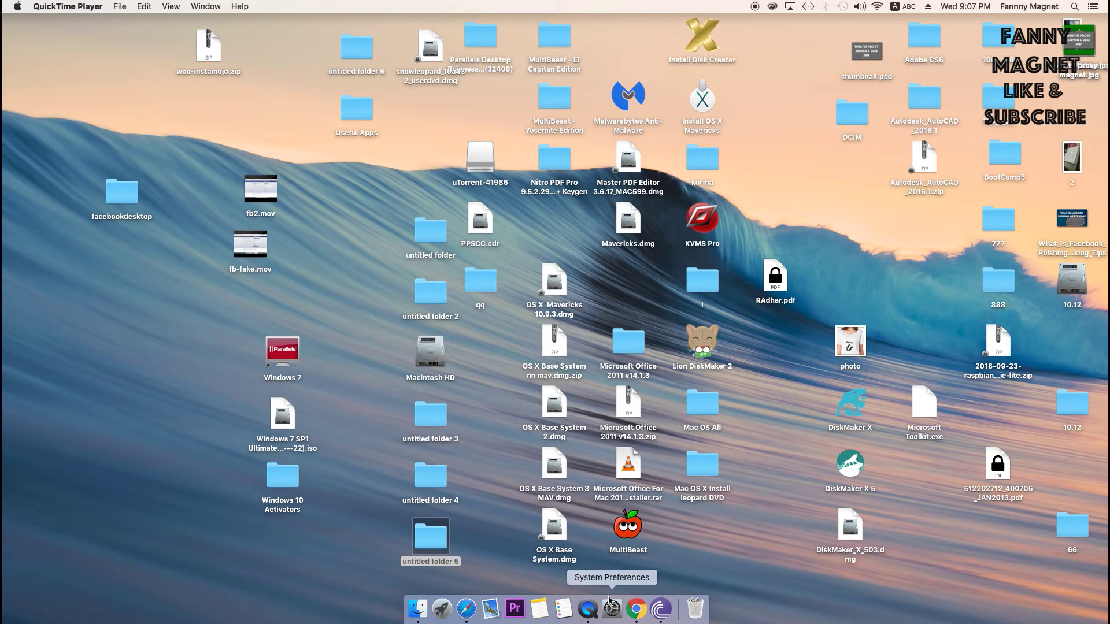
# Launch Safari from the Dock, opening the Google India homepage.
pyautogui.click(466, 610)
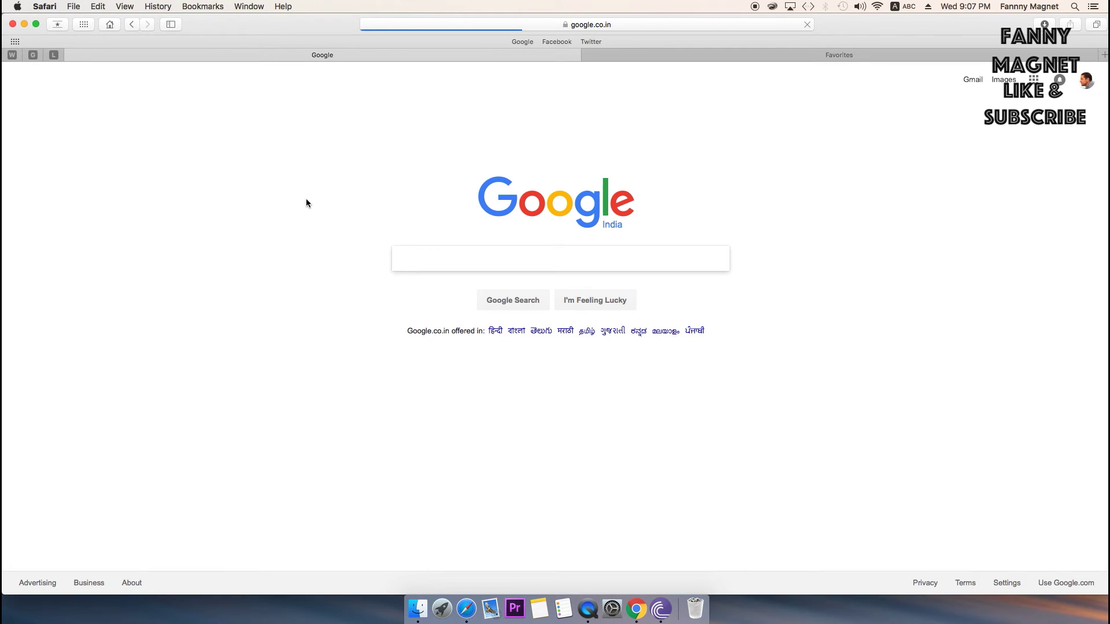